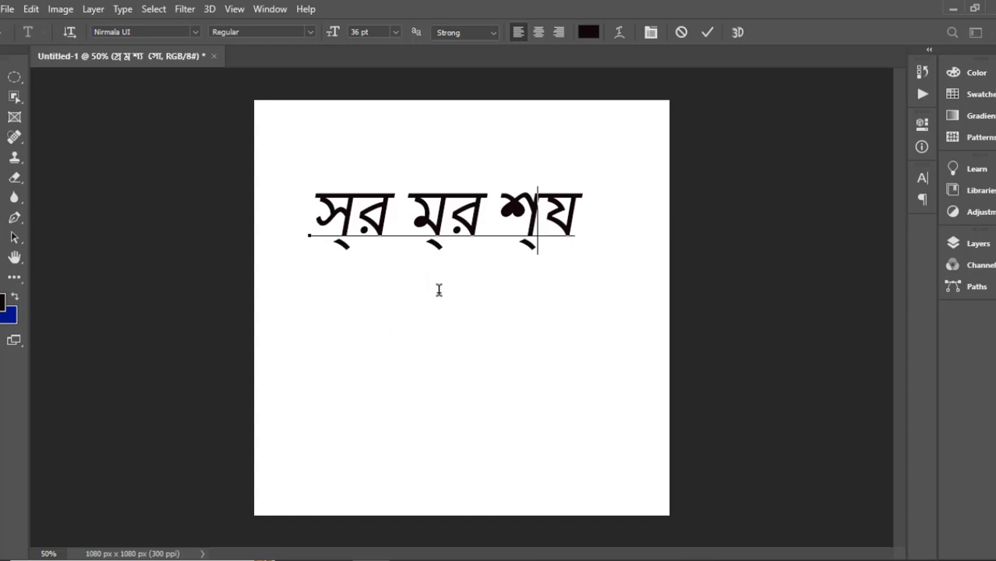
pyautogui.press('BackSpace')
pyautogui.press('BackSpace')
pyautogui.press('BackSpace')
pyautogui.press('BackSpace')
pyautogui.press('BackSpace')
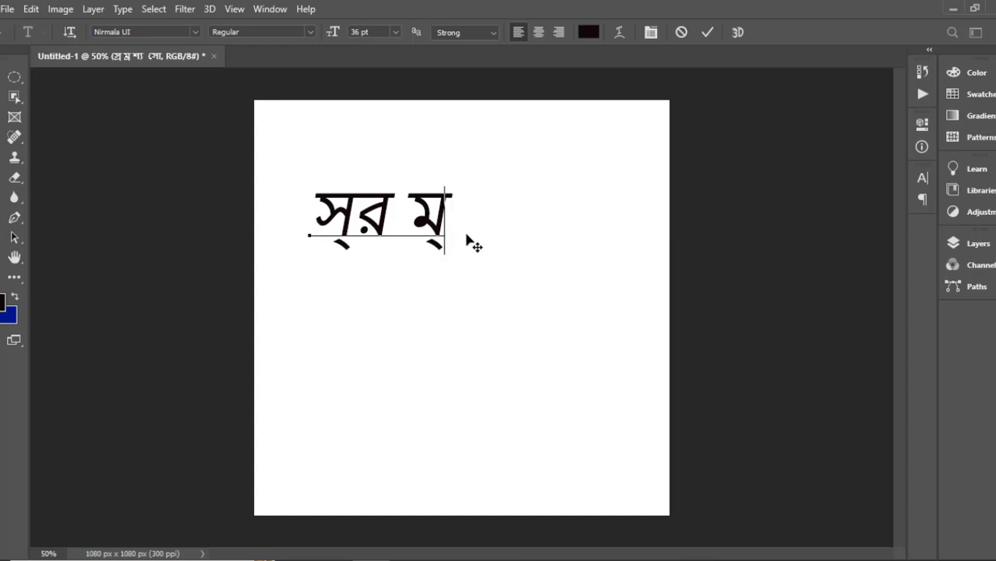
# Step: Delete the old conjunct test text from the type layer
pyautogui.press('Left')
pyautogui.press('Left')
pyautogui.press('Left')
pyautogui.press('Delete')
pyautogui.press('Delete')
pyautogui.press('Delete')
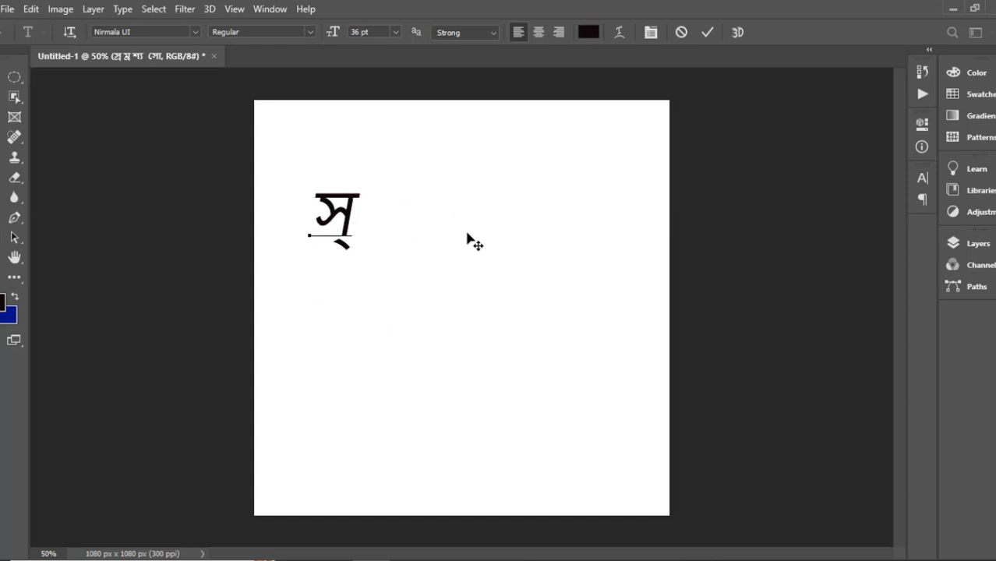
pyautogui.press('BackSpace')
pyautogui.press('Left')
pyautogui.press('Delete')
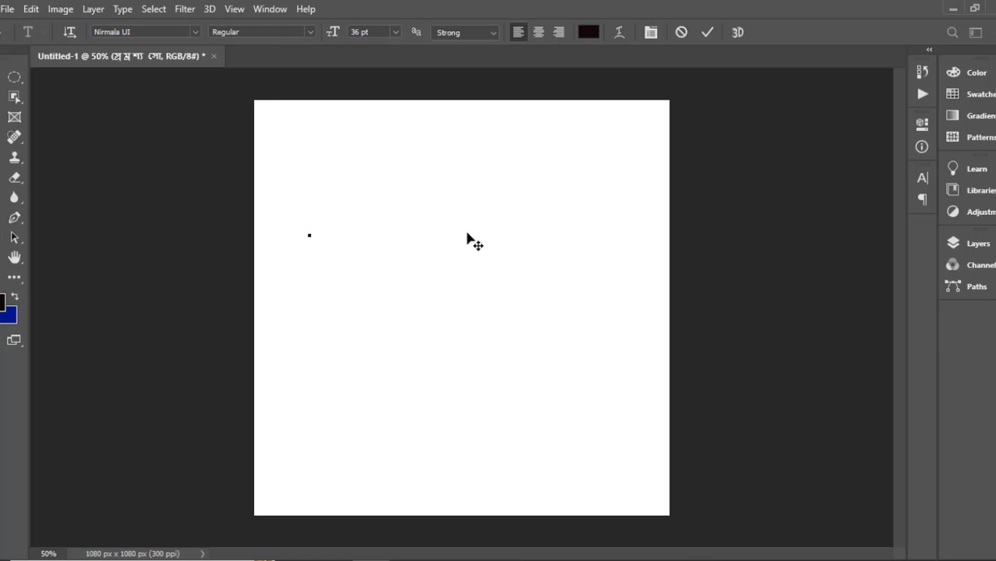
pyautogui.write('g')
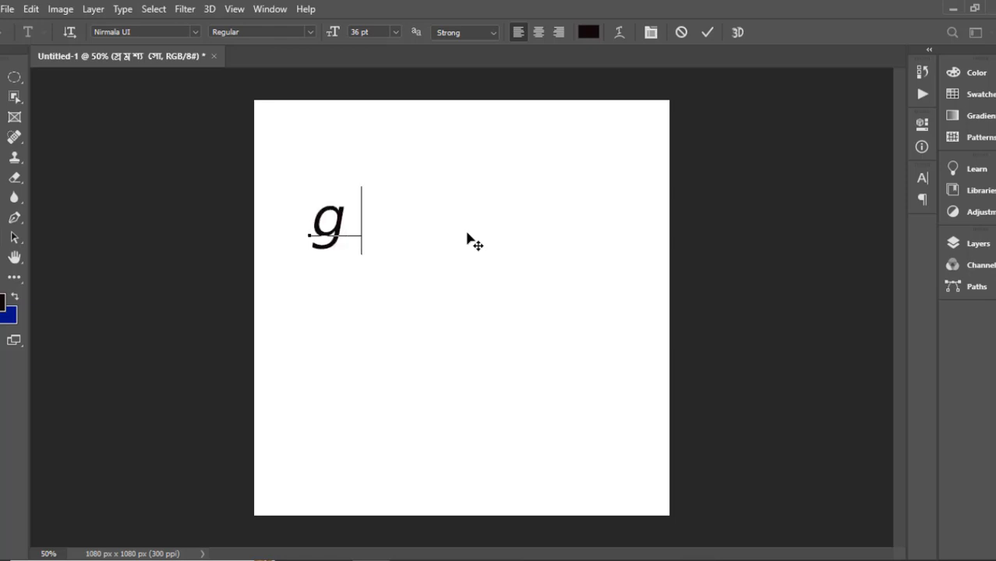
pyautogui.write('fm')
pyautogui.press('BackSpace')
pyautogui.press('Left')
pyautogui.press('Delete')
pyautogui.press('BackSpace')
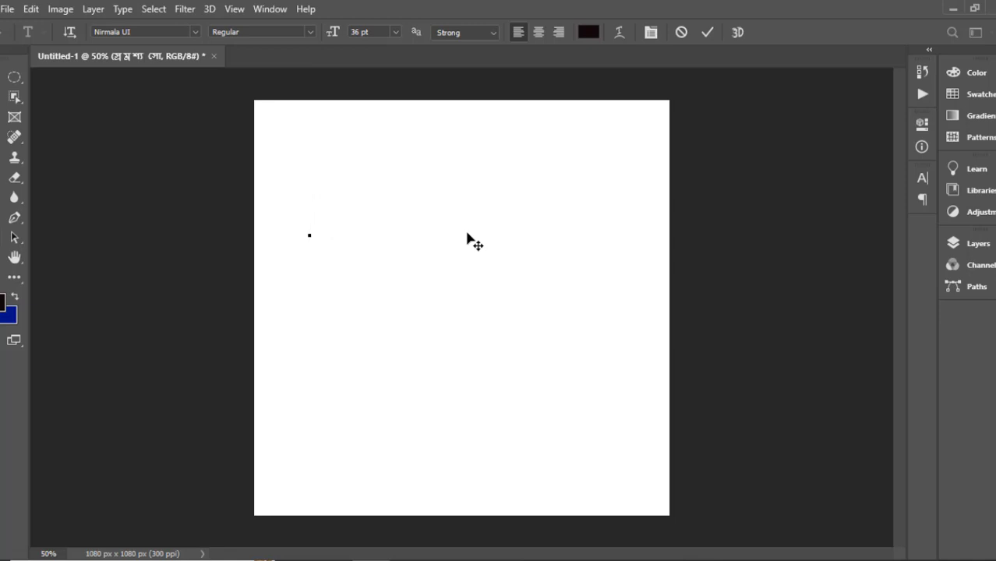
# Step: Type the Bengali phrase 'আমার সোনার বাংলা' in Nirmala UI, replacing a mistyped attempt
pyautogui.write('সেো')
pyautogui.press('BackSpace')
pyautogui.press('BackSpace')
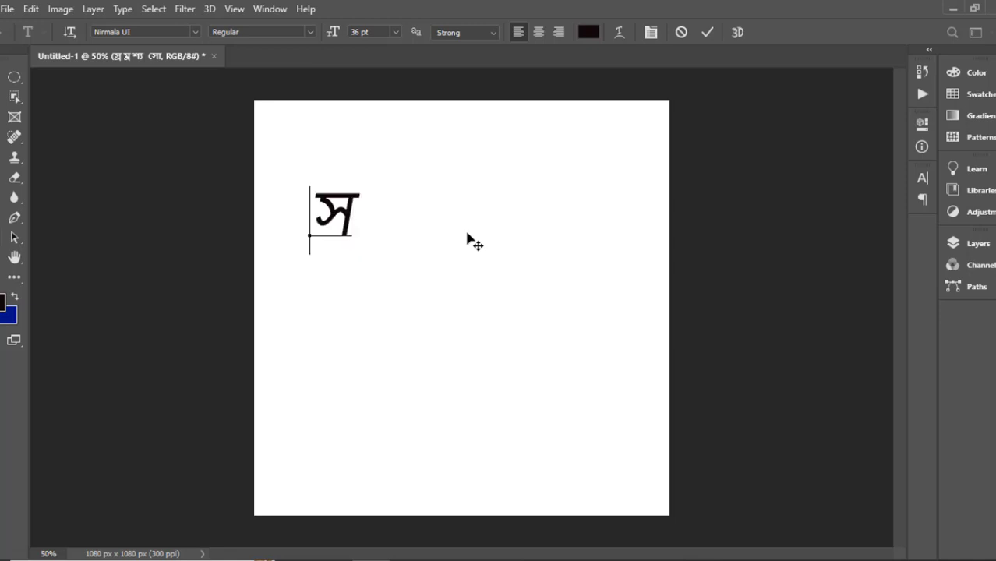
pyautogui.press('BackSpace')
pyautogui.write('আমা')
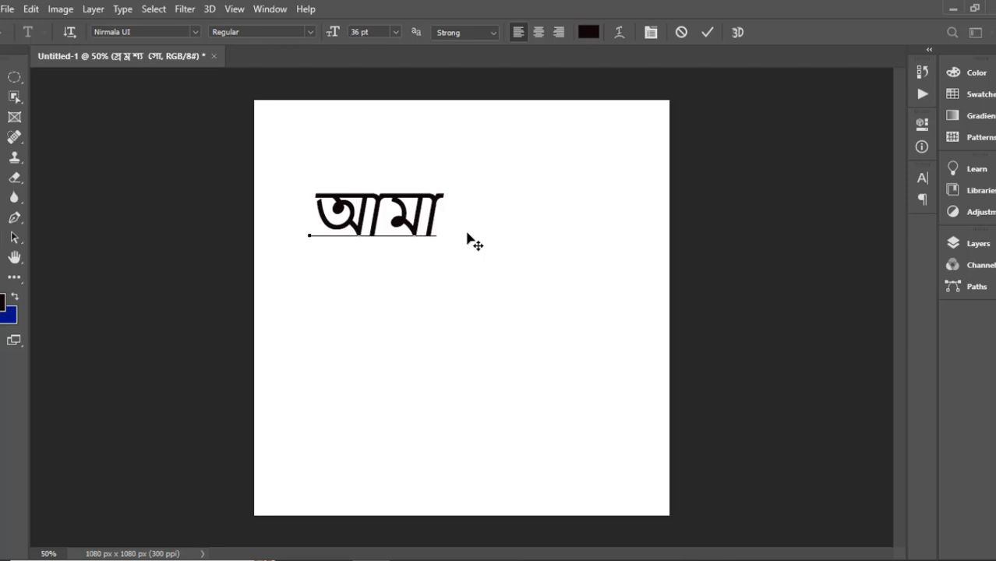
pyautogui.write('র ো')
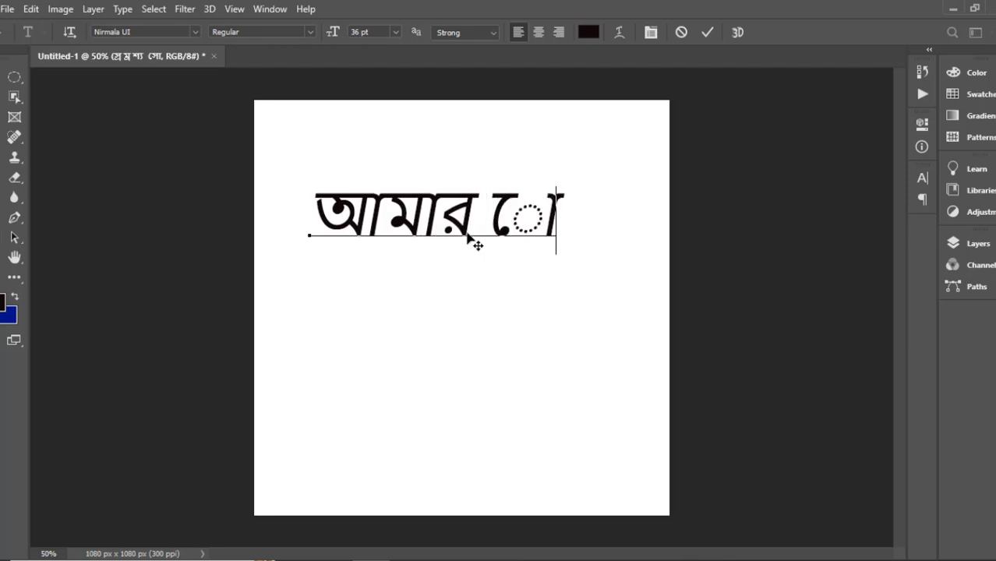
pyautogui.write('নার')
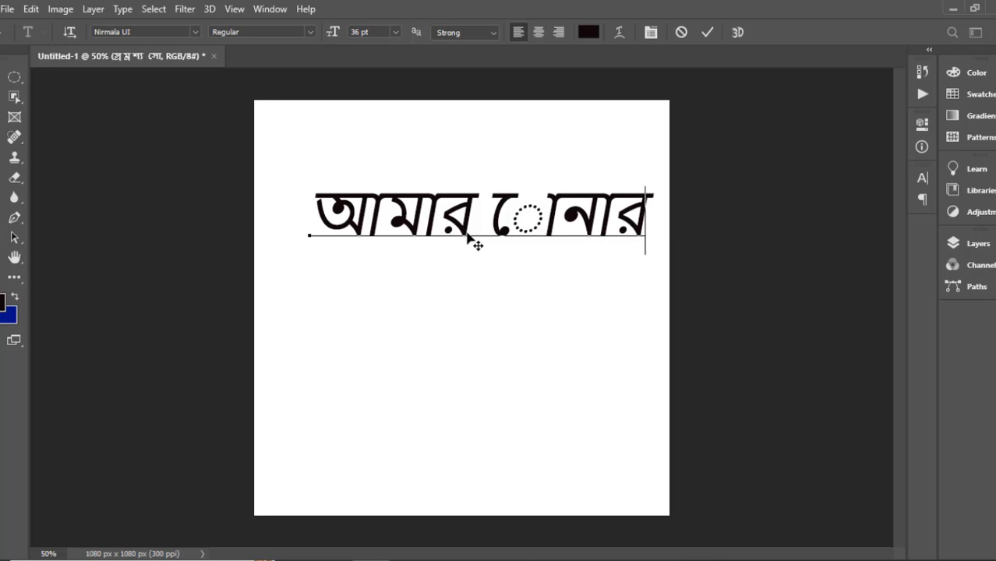
pyautogui.write(' বা')
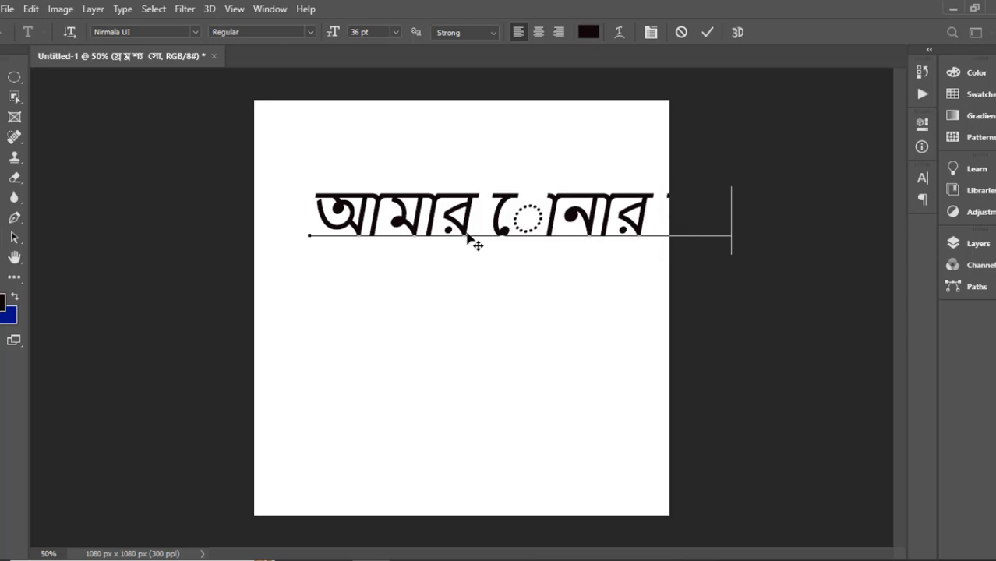
pyautogui.write('ংলা')
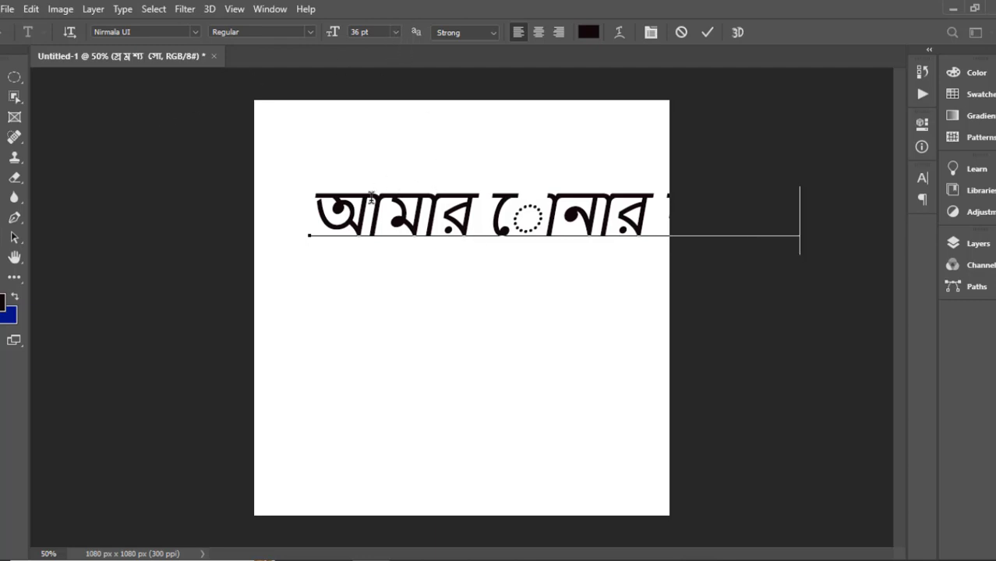
# Step: Commit the Bengali line, scale it to 48.05% and move it fully onto the canvas
pyautogui.hotkey('ctrl', 'Return')
pyautogui.press('v')
pyautogui.moveTo(367, 214)
pyautogui.mouseDown()
pyautogui.moveTo(305, 204)
pyautogui.moveTo(325, 205)
pyautogui.mouseUp()
pyautogui.hotkey('ctrl', 't')
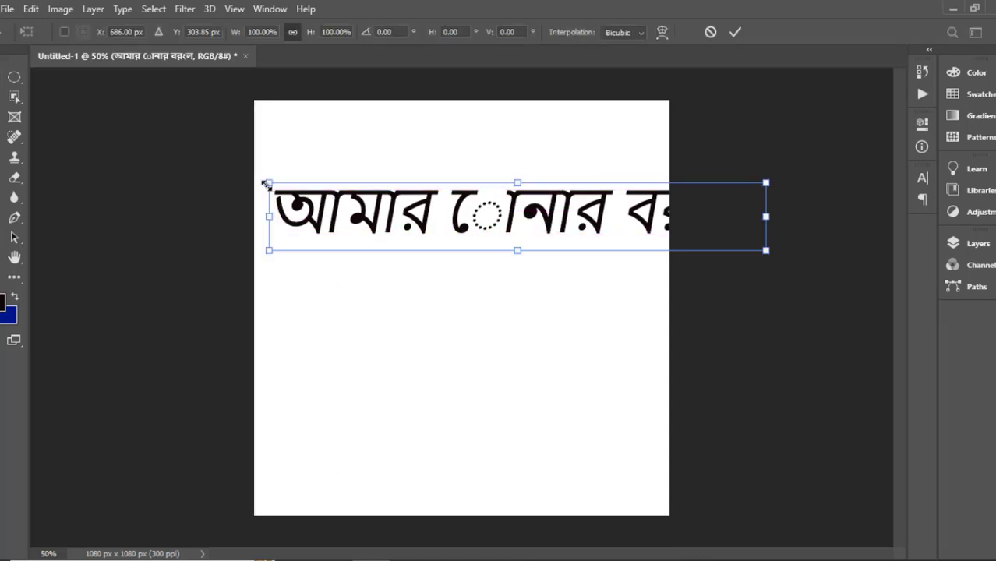
pyautogui.moveTo(266, 184); pyautogui.dragTo(392, 233)
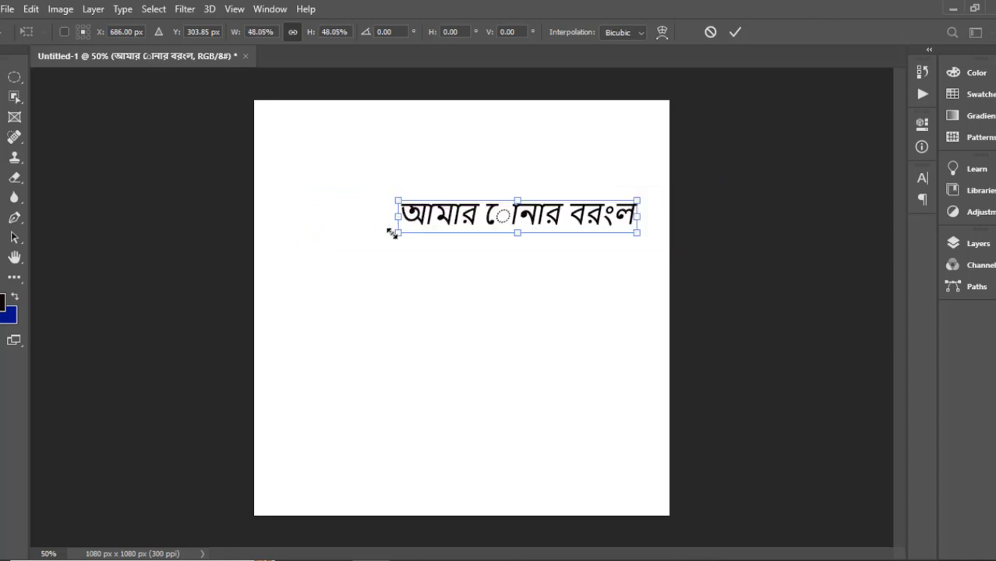
pyautogui.moveTo(467, 225); pyautogui.dragTo(392, 213)
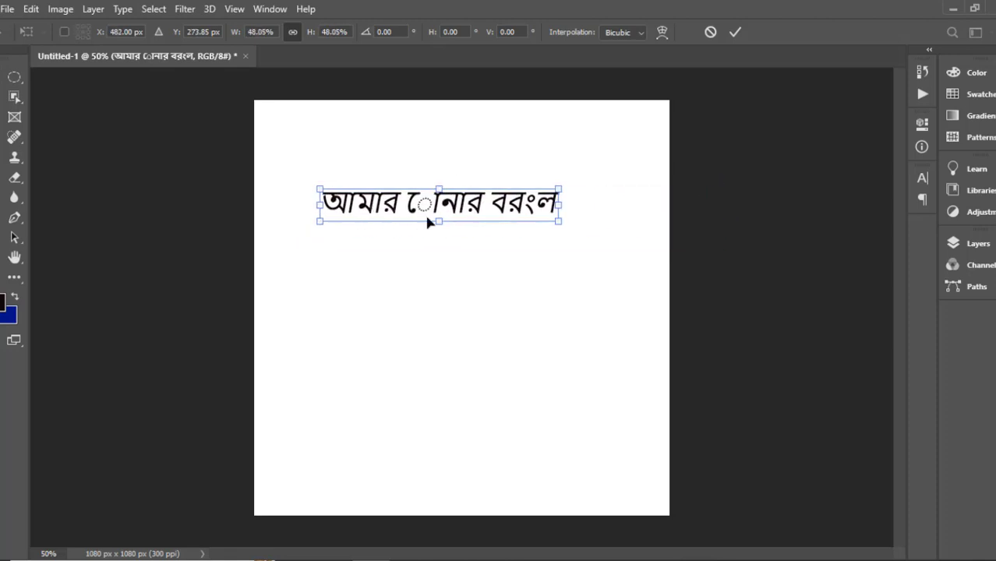
pyautogui.click(734, 32)
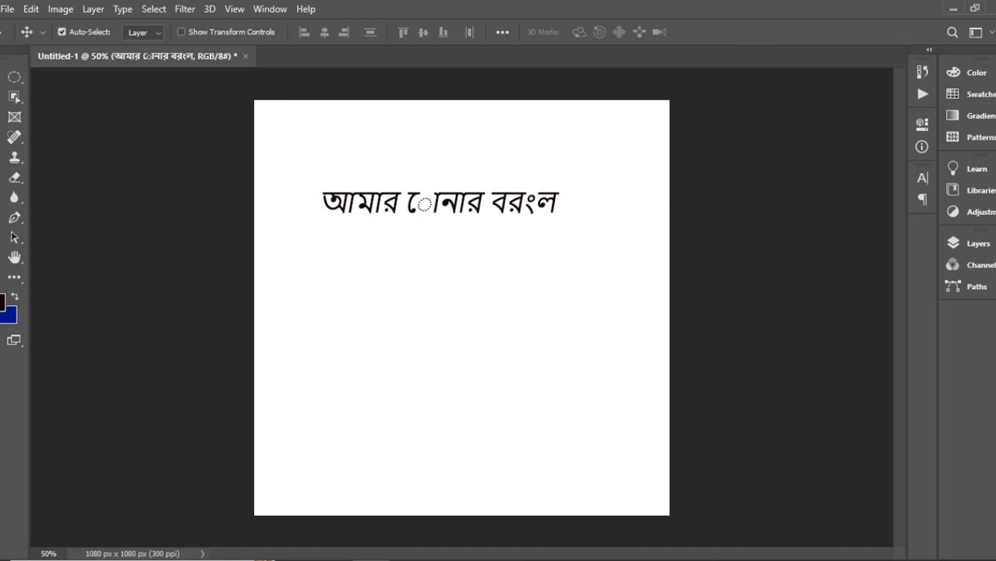
# Step: Add a second text layer below the first, reading the conjuncts 'স্র ম্য'
pyautogui.press('t')
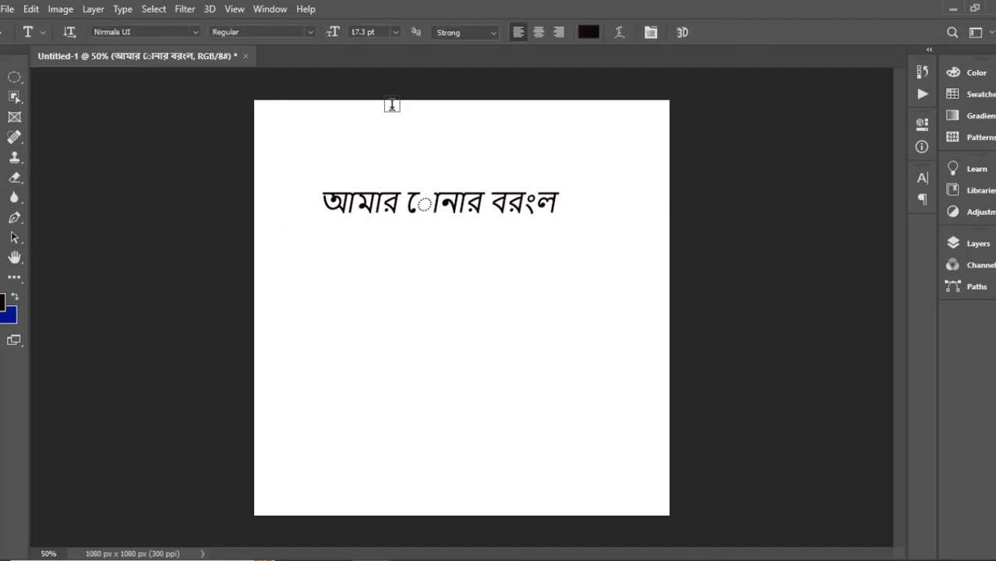
pyautogui.click(285, 289)
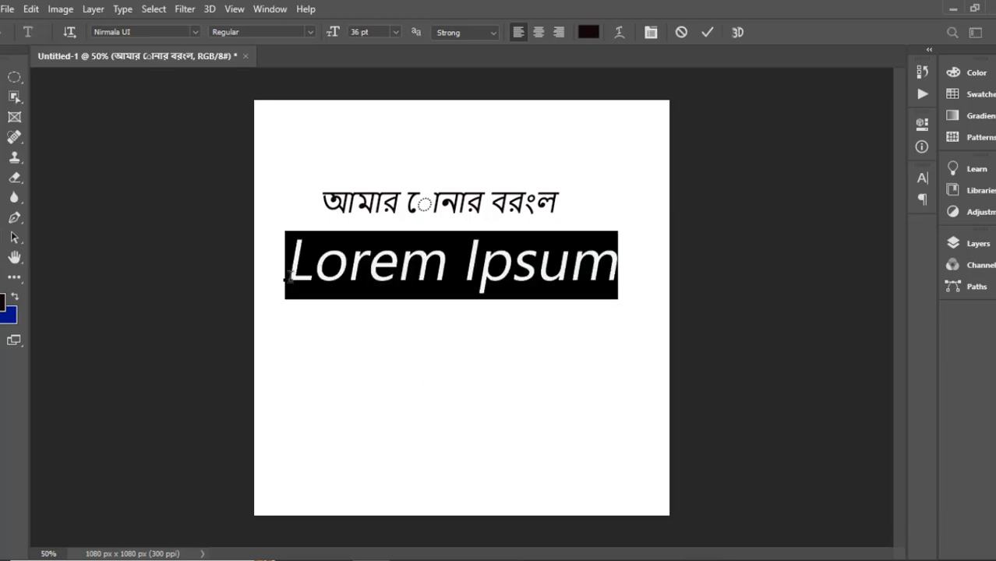
pyautogui.press('BackSpace')
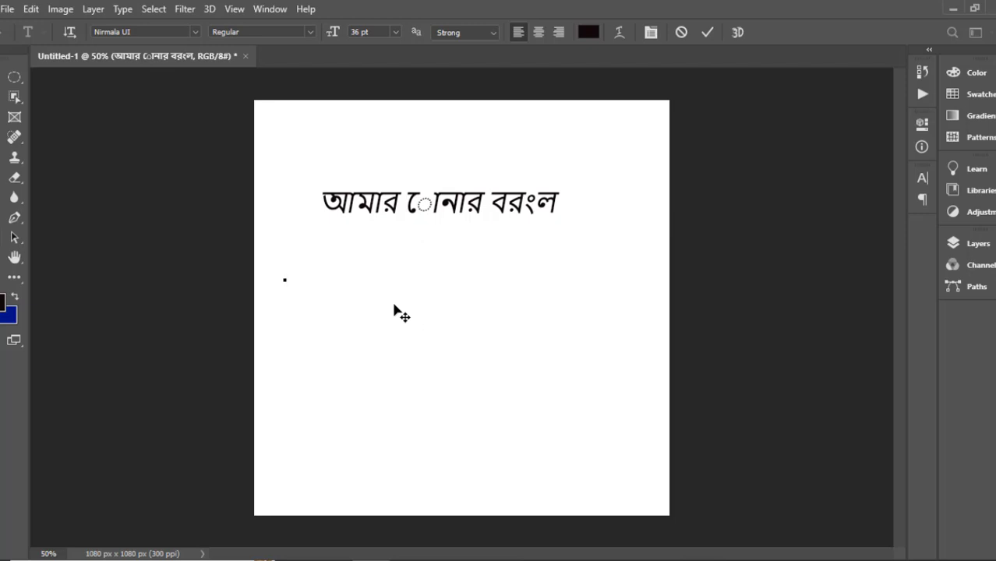
pyautogui.write('স্র')
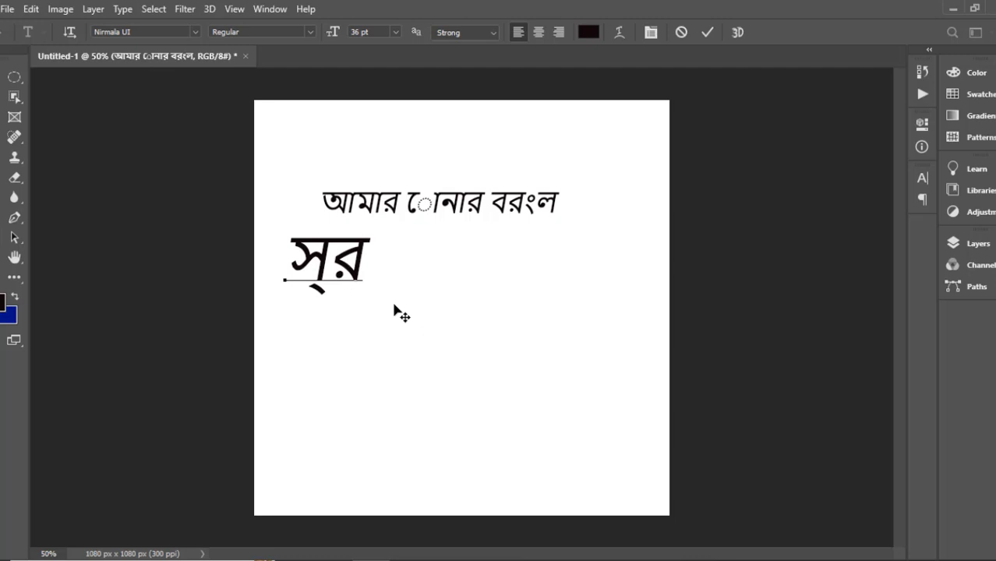
pyautogui.write(' ম')
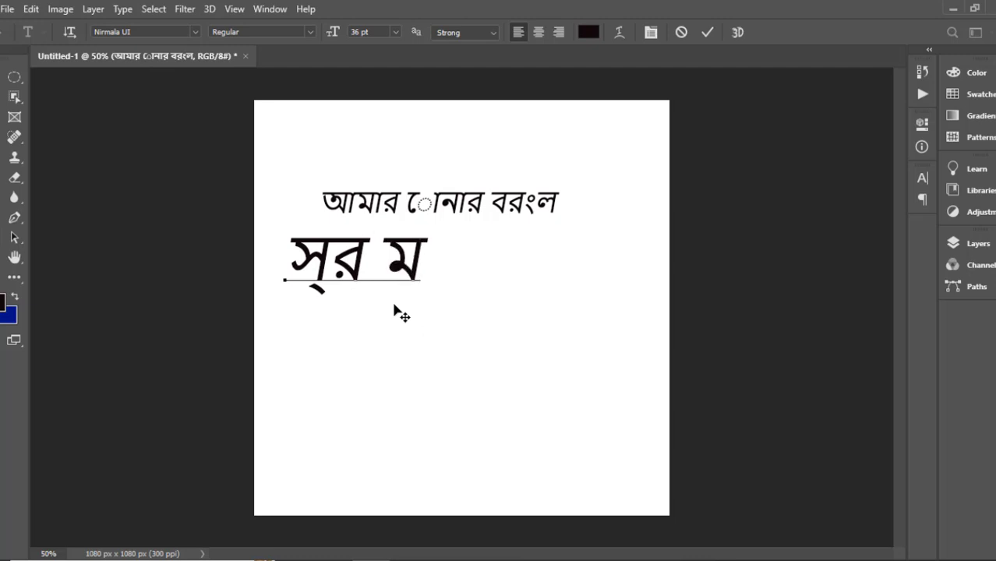
pyautogui.write('্য')
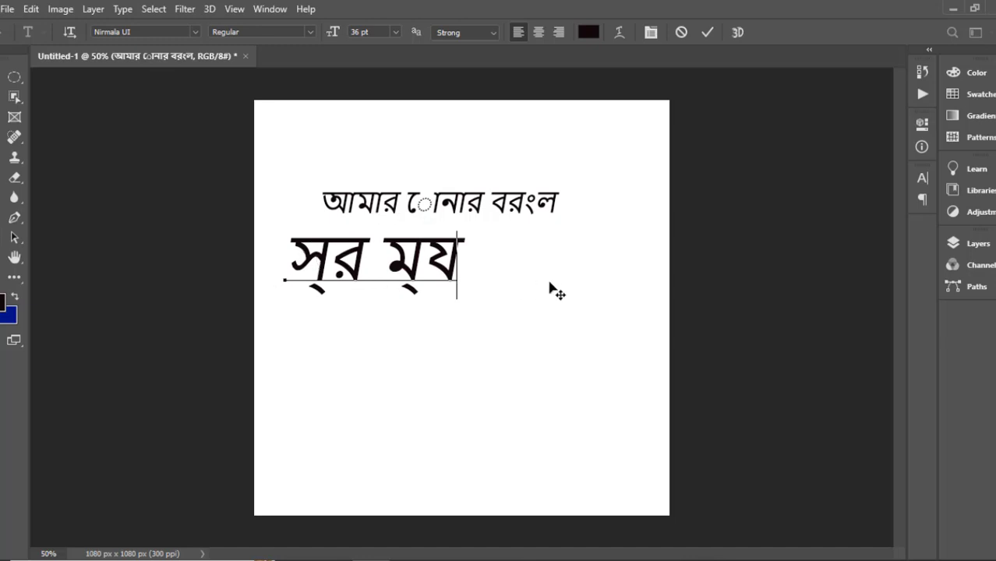
# Step: Commit the স্র ম্য test line and open the Edit menu
pyautogui.click(701, 36)
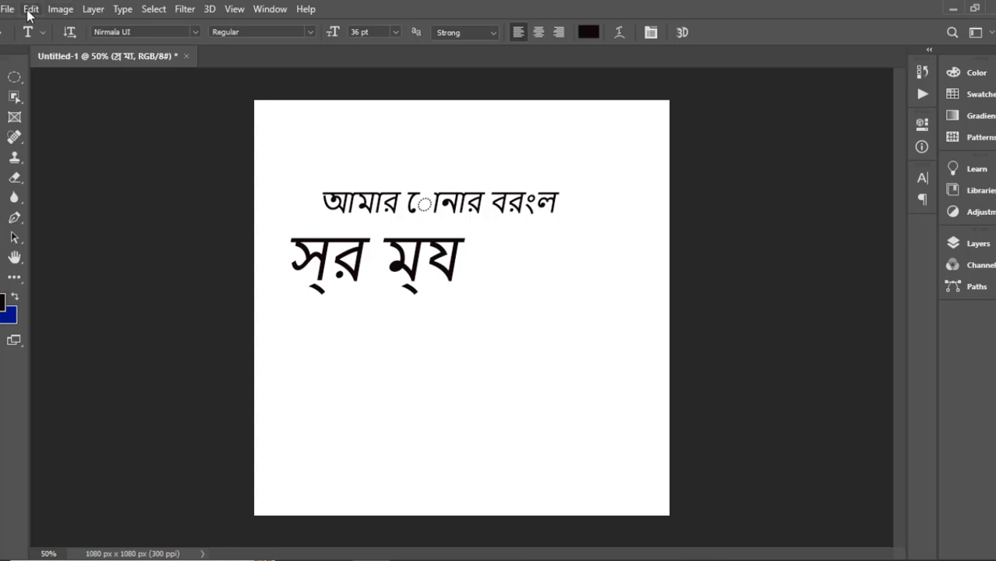
pyautogui.click(30, 9)
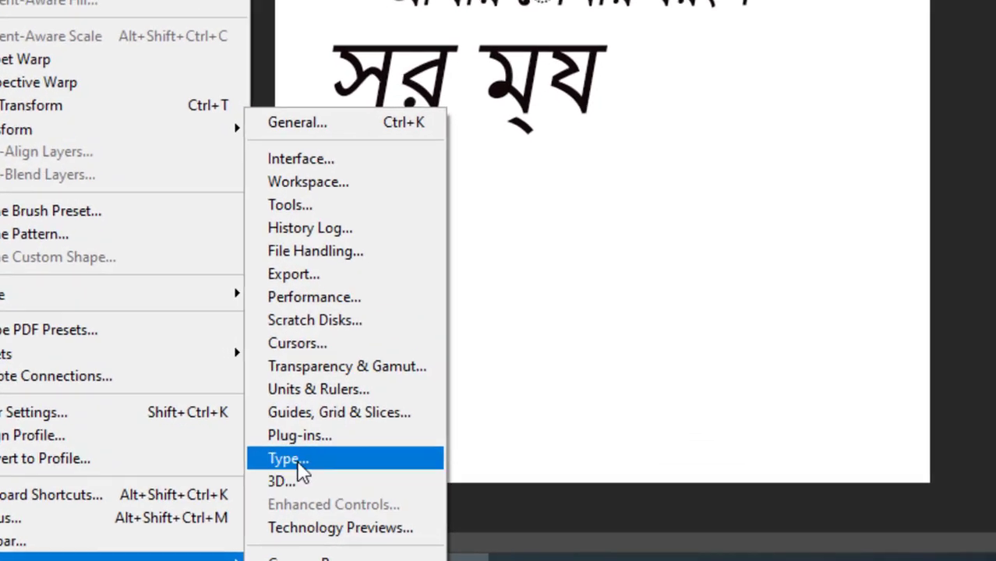
# Step: Set World-Ready Layout as the default text engine in Type preferences
pyautogui.click(233, 426)
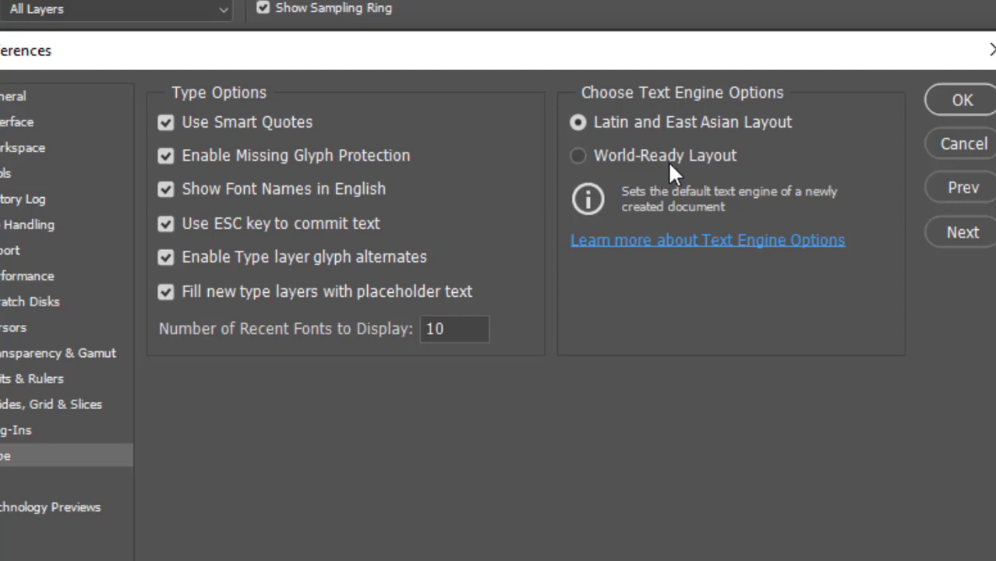
pyautogui.click(578, 156)
# Step: Close Preferences, then quit Photoshop without saving the document
pyautogui.click(957, 101)
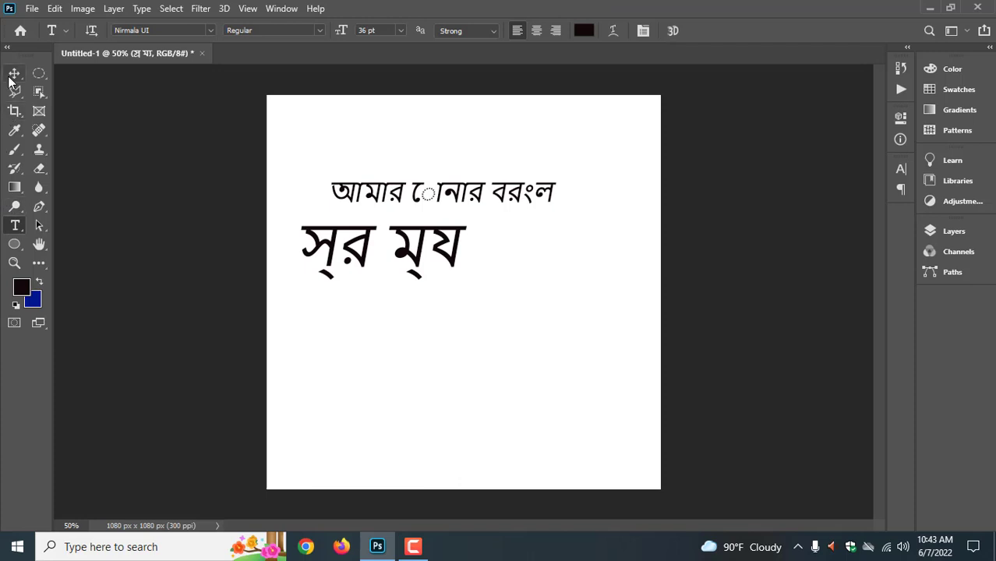
pyautogui.click(12, 75)
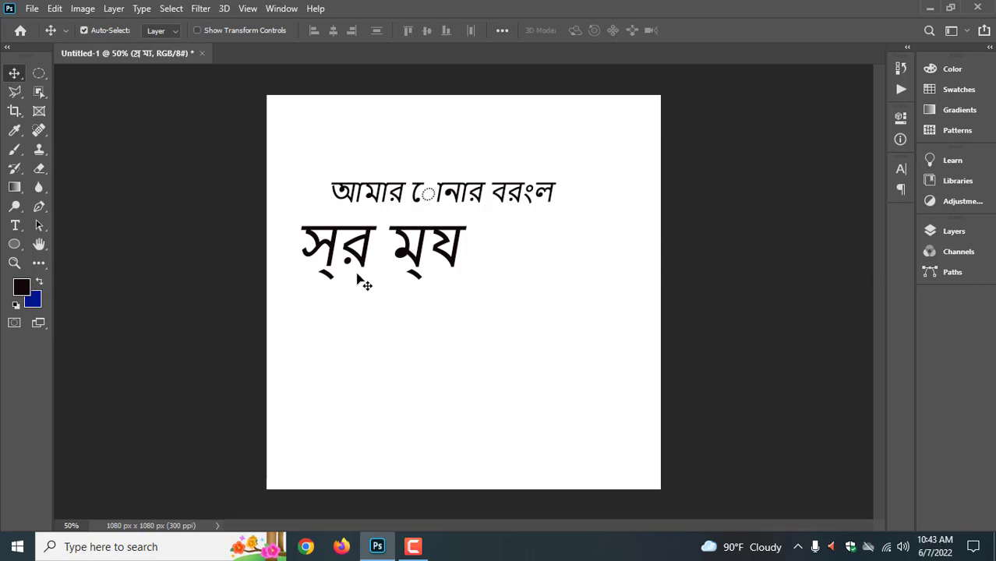
pyautogui.click(977, 8)
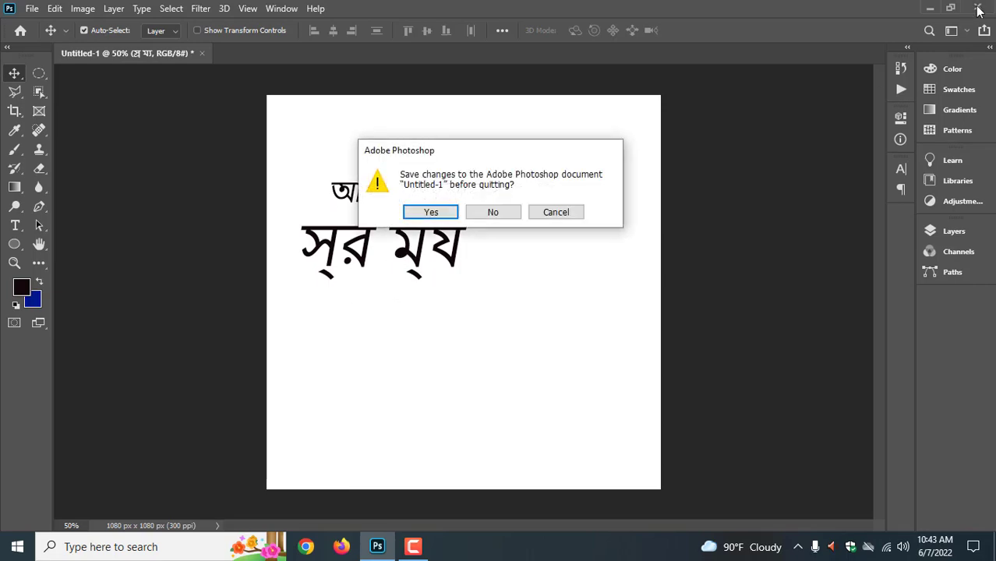
pyautogui.click(497, 211)
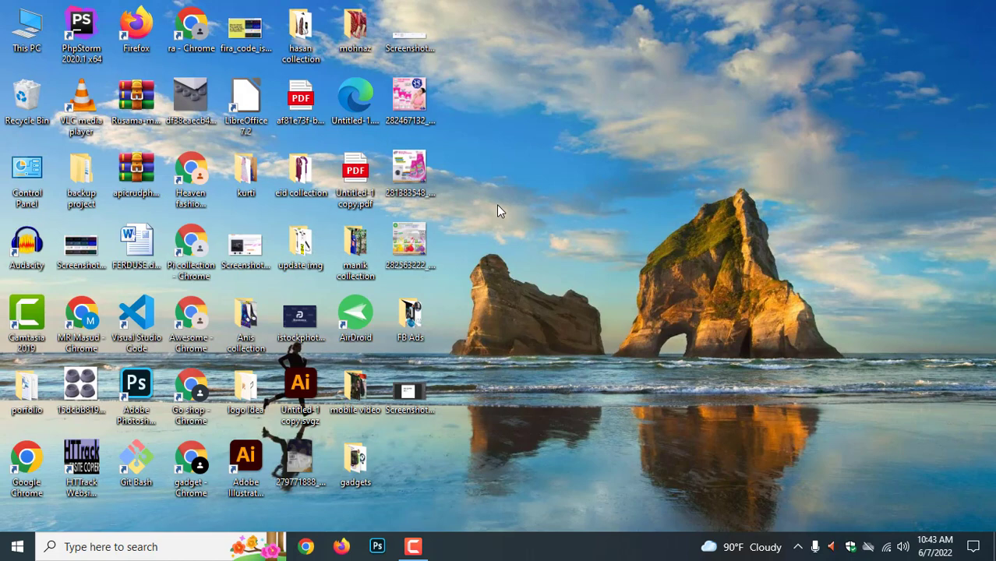
# Step: Relaunch Photoshop from its taskbar icon
pyautogui.click(377, 548)
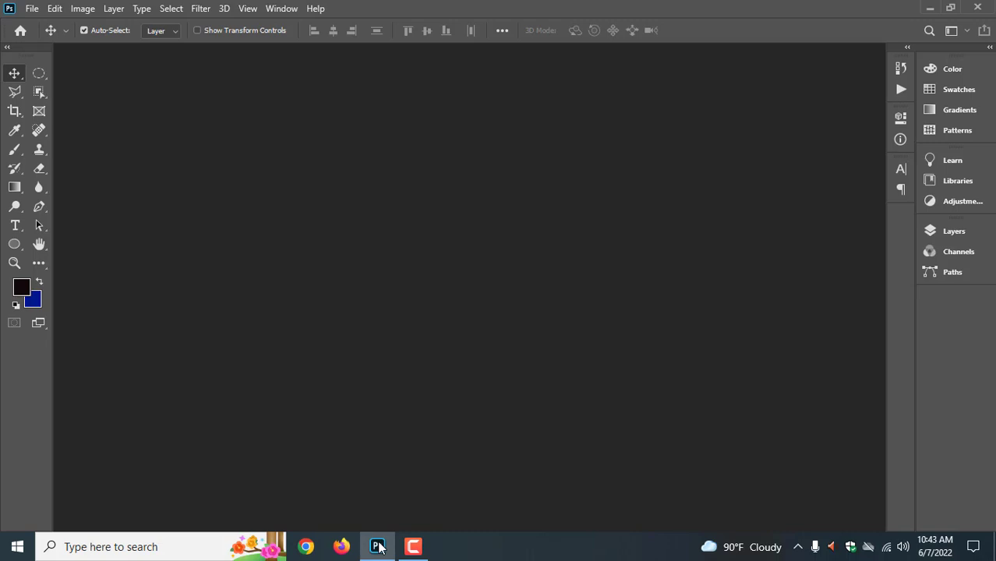
# Step: Create a new white 1080 × 1080 px document at 300 ppi
pyautogui.click(32, 9)
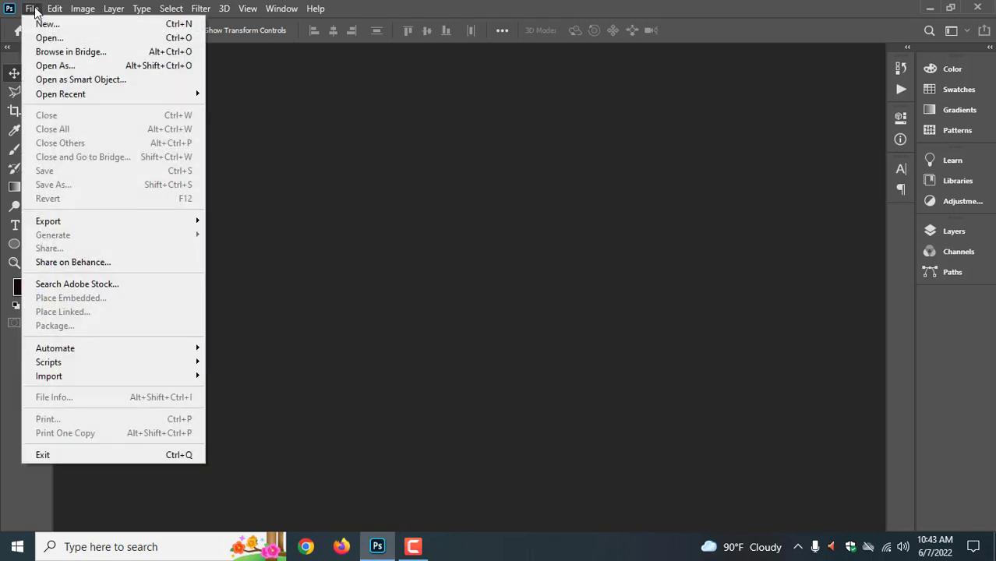
pyautogui.click(39, 22)
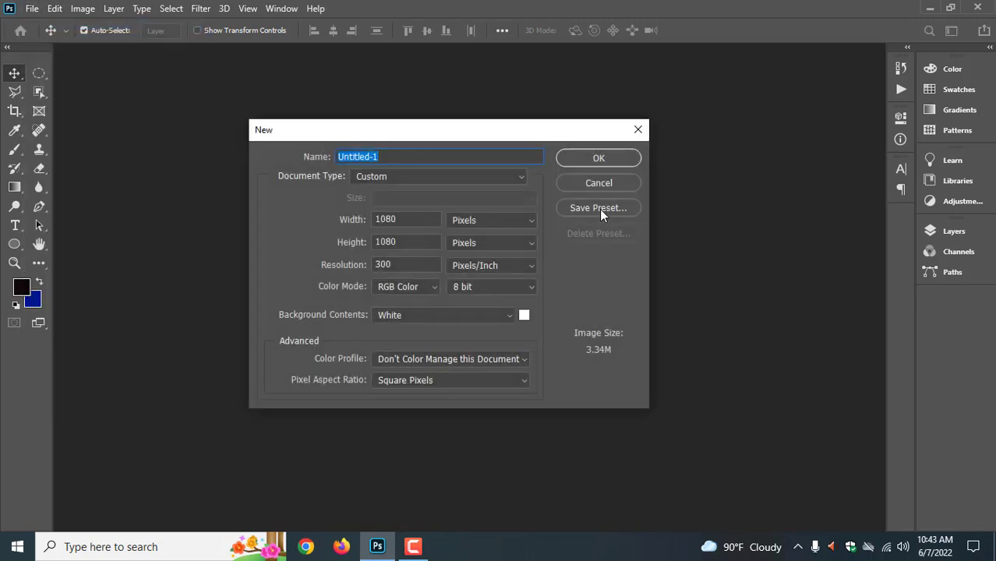
pyautogui.click(591, 158)
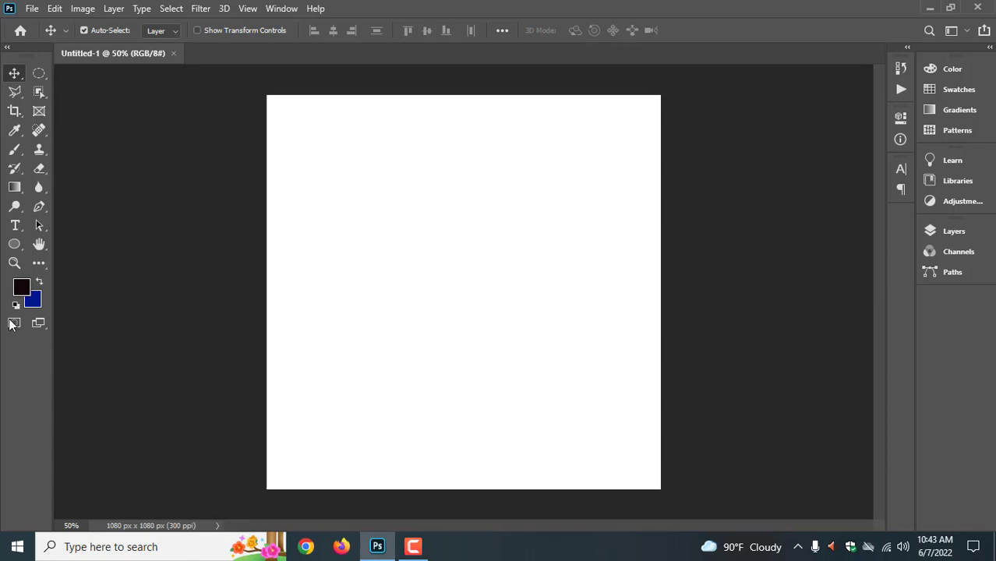
pyautogui.click(13, 227)
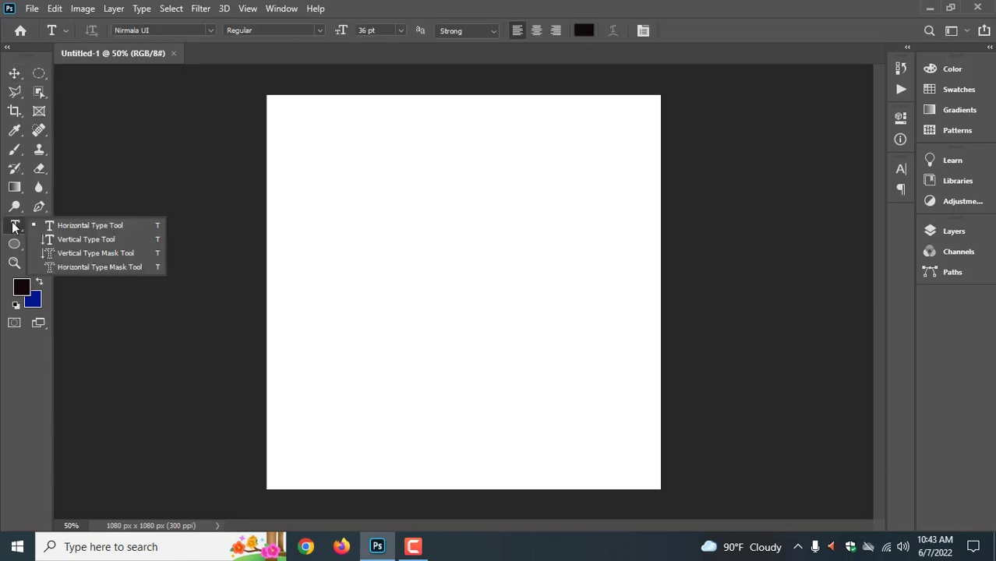
# Step: Add a horizontal Nirmala UI text layer reading 'আমার সোনার' and commit it
pyautogui.click(318, 267)
pyautogui.click(318, 267)
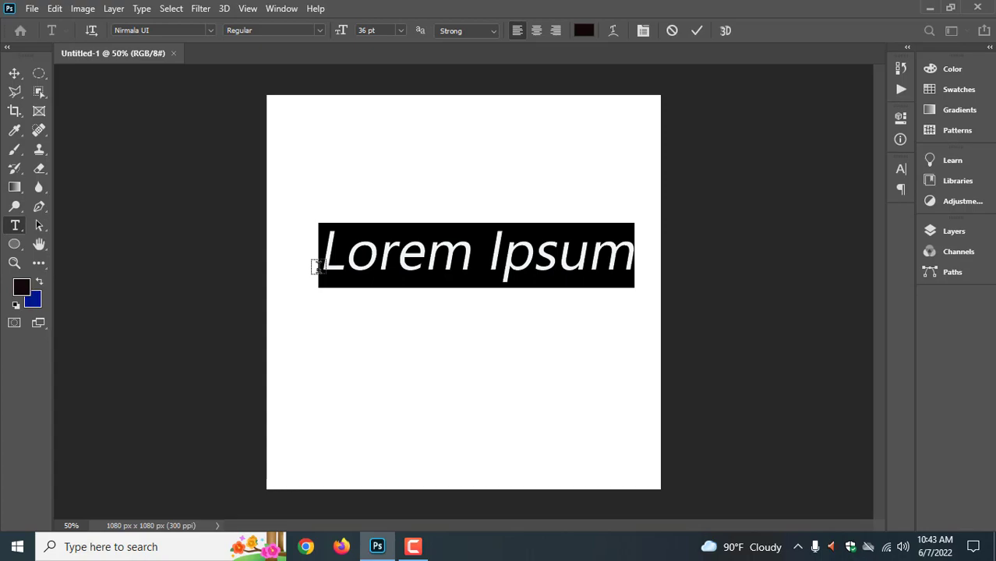
pyautogui.write('না')
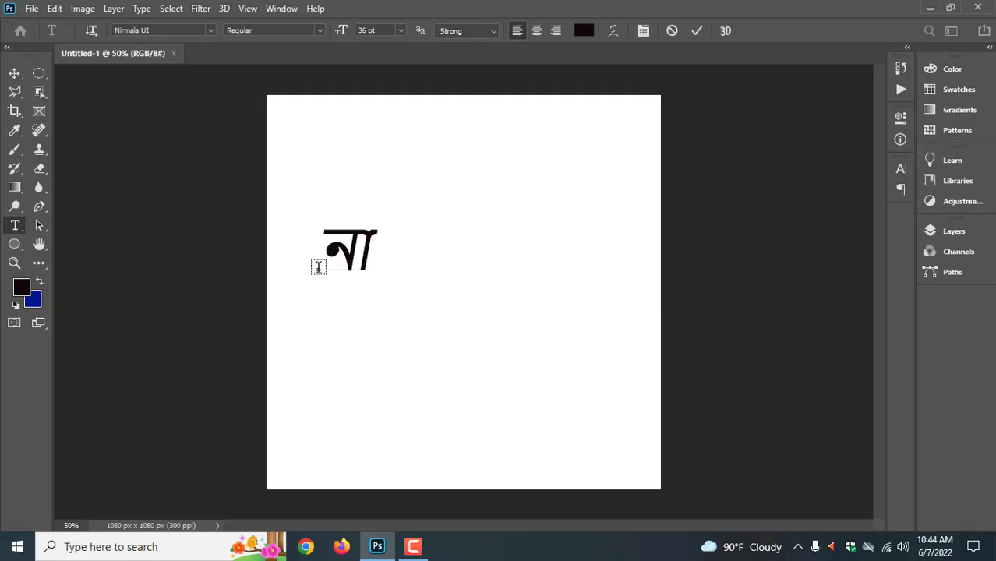
pyautogui.press('BackSpace')
pyautogui.press('BackSpace')
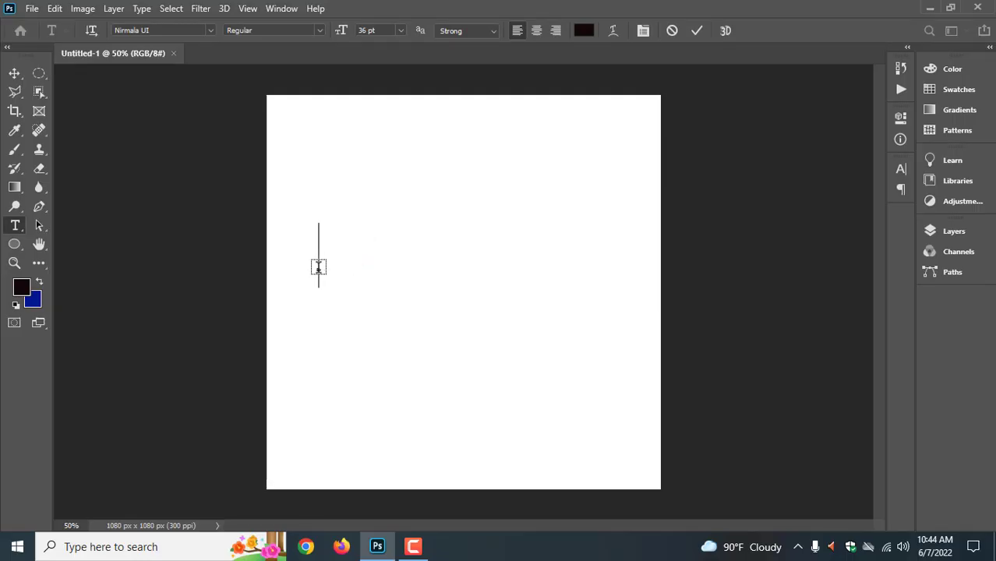
pyautogui.write('ুআমা')
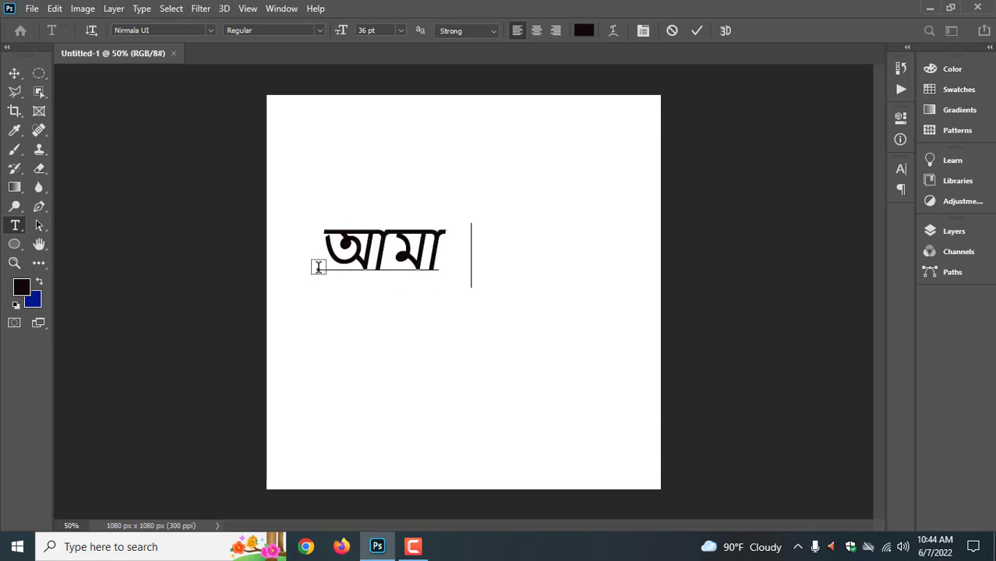
pyautogui.write('র')
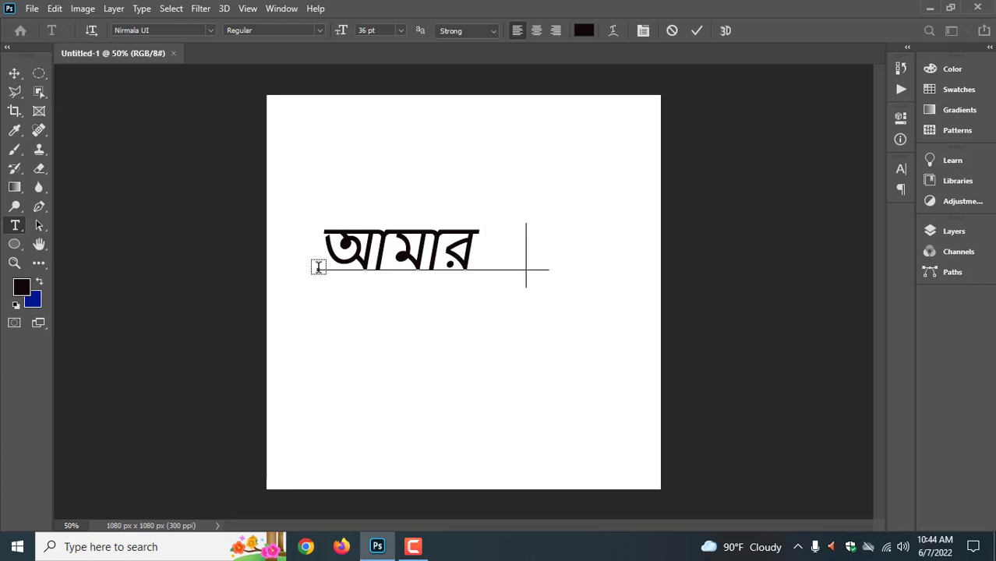
pyautogui.write(' সোনার')
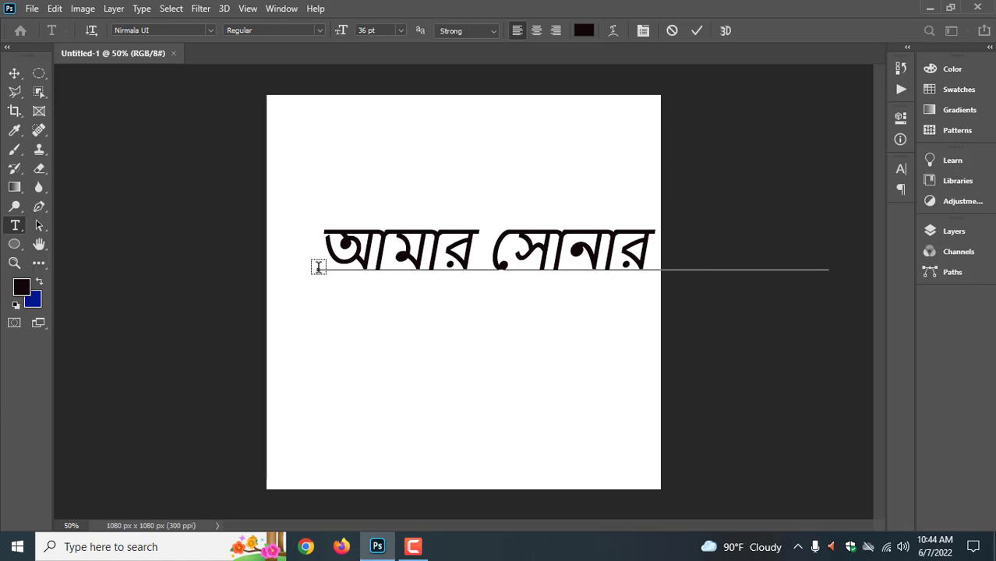
pyautogui.click(14, 74)
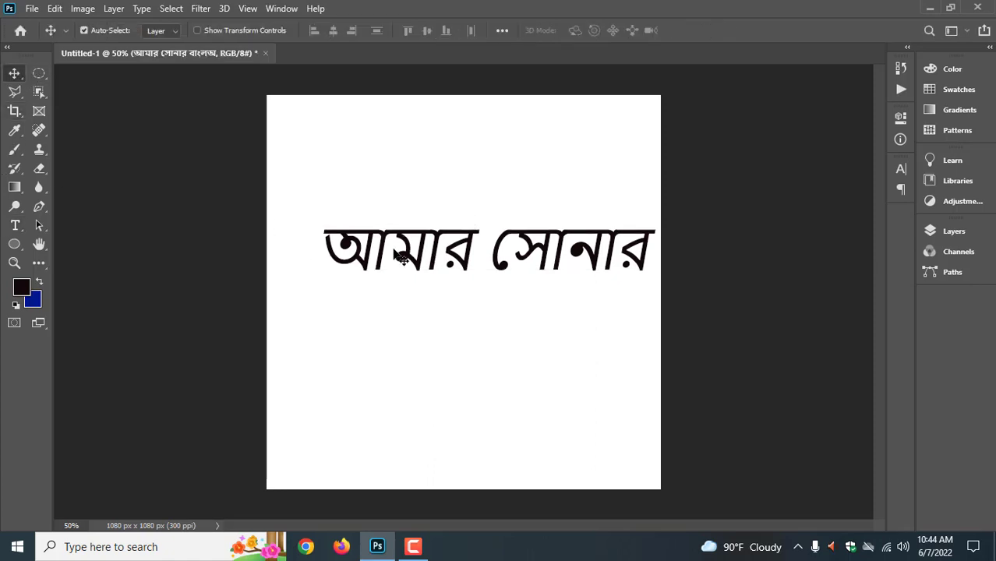
# Step: Scale the Bengali line to about 37.5% so it fits inside the canvas
pyautogui.hotkey('ctrl', 't')
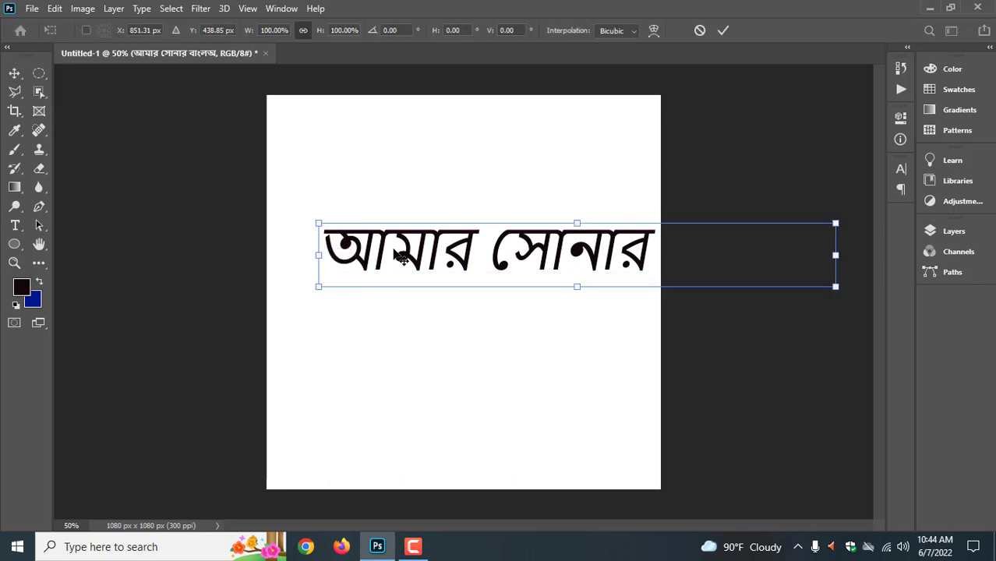
pyautogui.moveTo(319, 224)
pyautogui.mouseDown()
pyautogui.moveTo(483, 279)
pyautogui.moveTo(372, 234)
pyautogui.moveTo(395, 232)
pyautogui.mouseUp()
pyautogui.press('Return')
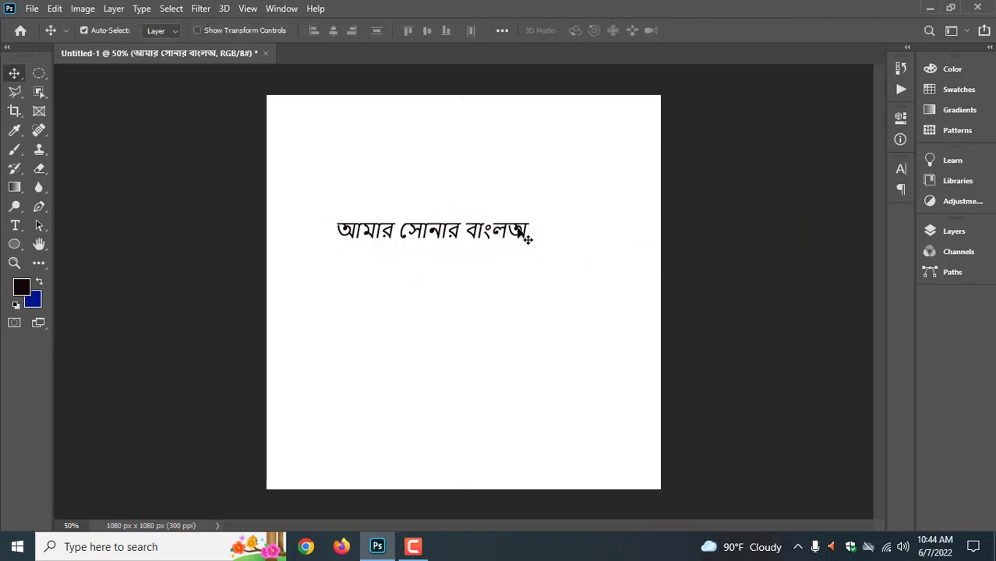
# Step: Replace the wrong final glyph with the া vowel sign so the line reads আমার সোনার বাংলা
pyautogui.doubleClick(523, 232)
pyautogui.click(522, 230)
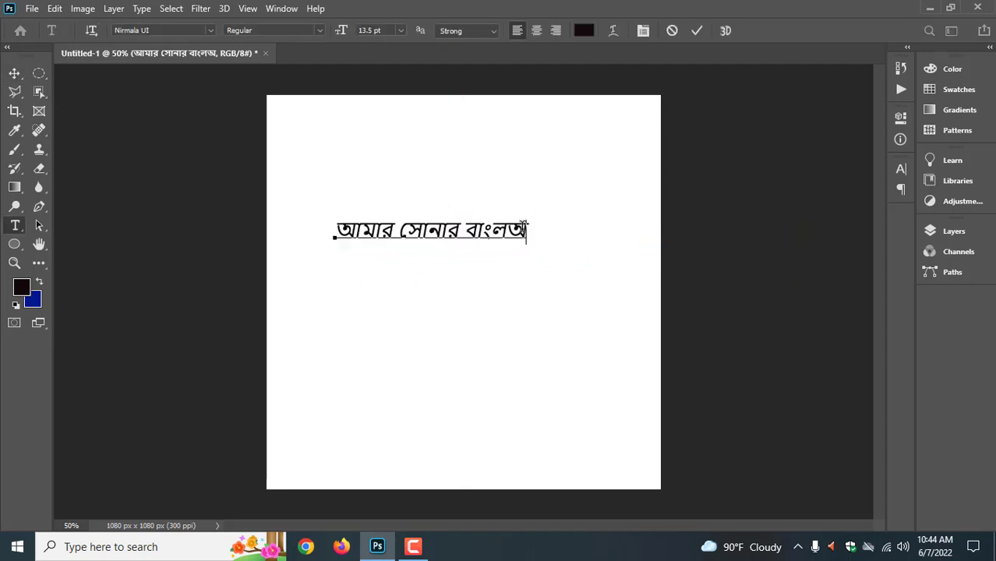
pyautogui.press('Delete')
pyautogui.write('া')
pyautogui.press('BackSpace')
pyautogui.write('া')
# Step: Add a second line below containing the conjuncts শ্র ম্য
pyautogui.press('Return')
pyautogui.write('ম')
pyautogui.press('BackSpace')
pyautogui.press('Return')
pyautogui.write('শ')
pyautogui.write('্র')
pyautogui.write(' ম')
pyautogui.write('্য')
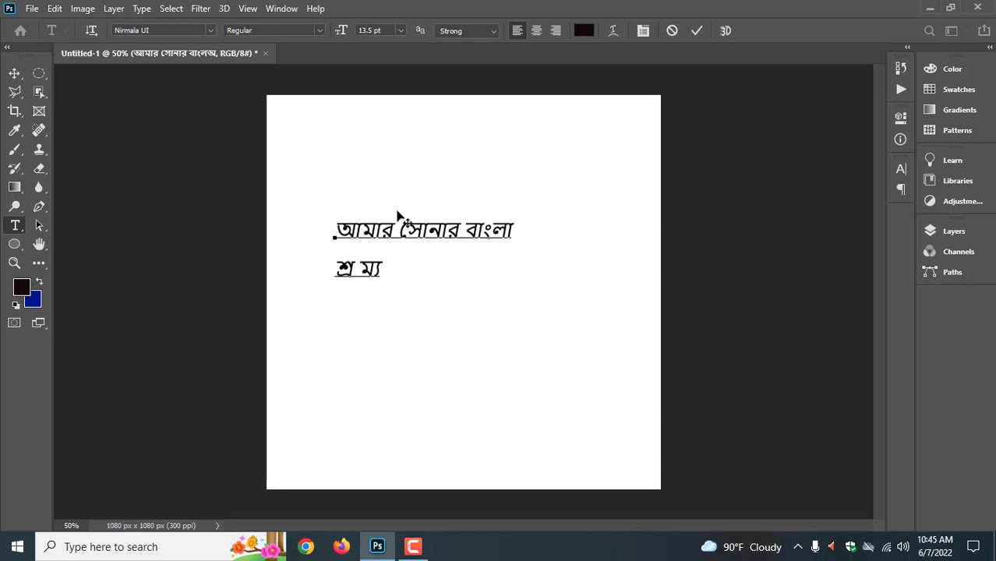
# Step: Commit the শ্র ম্য text line
pyautogui.click(53, 9)
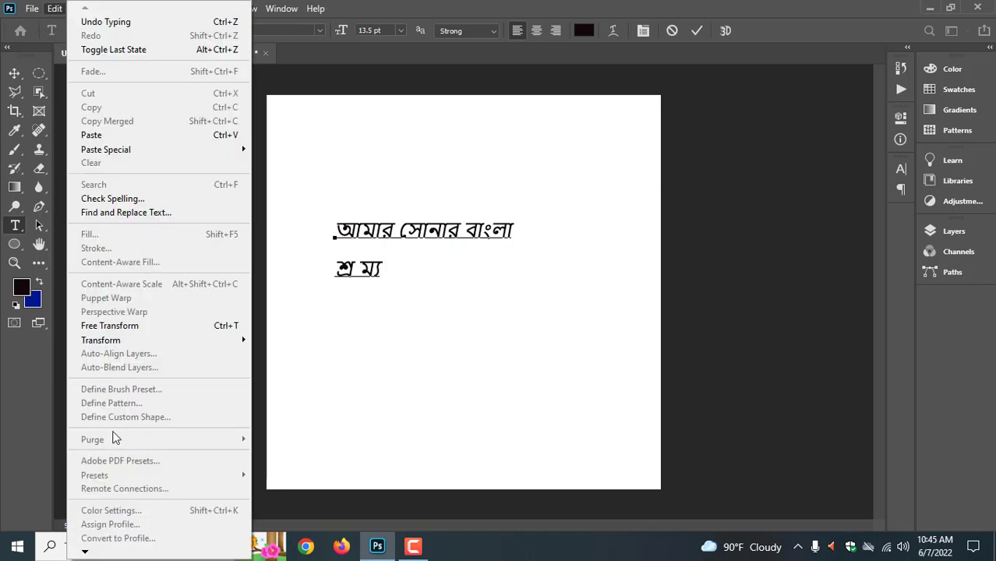
pyautogui.click(634, 290)
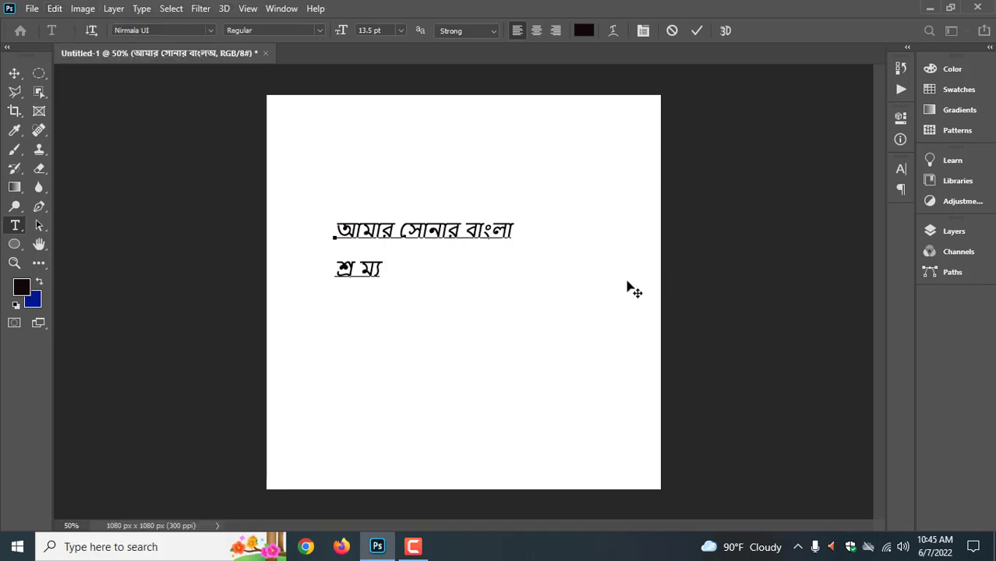
pyautogui.click(697, 31)
# Step: Set the Type preferences text engine to World-Ready Layout and confirm
pyautogui.click(55, 8)
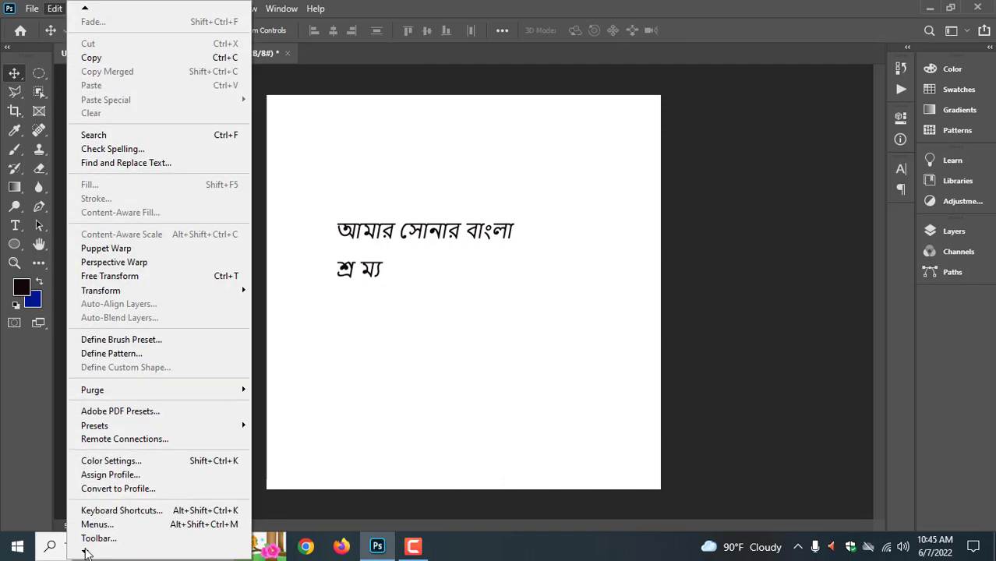
pyautogui.moveTo(104, 539)
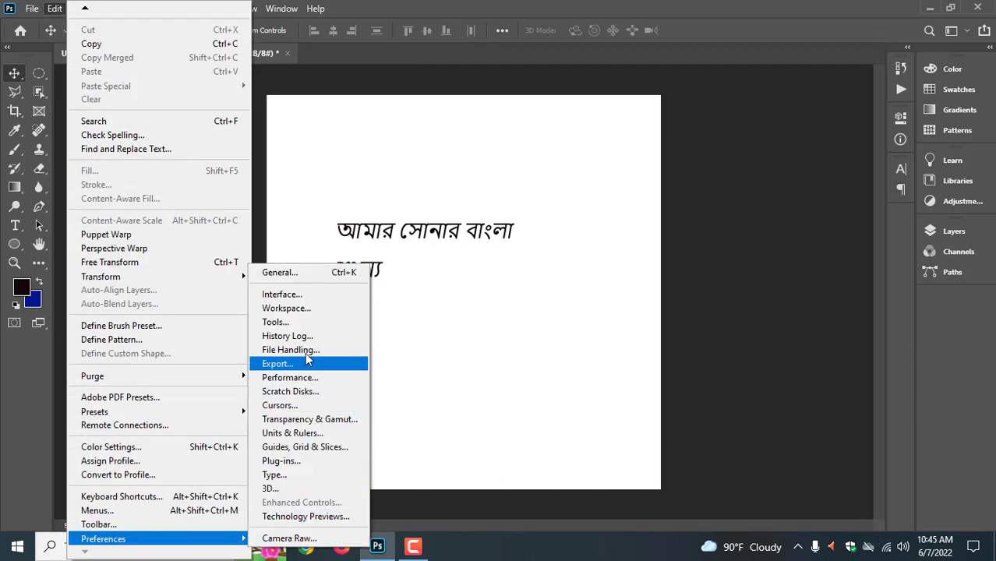
pyautogui.click(284, 476)
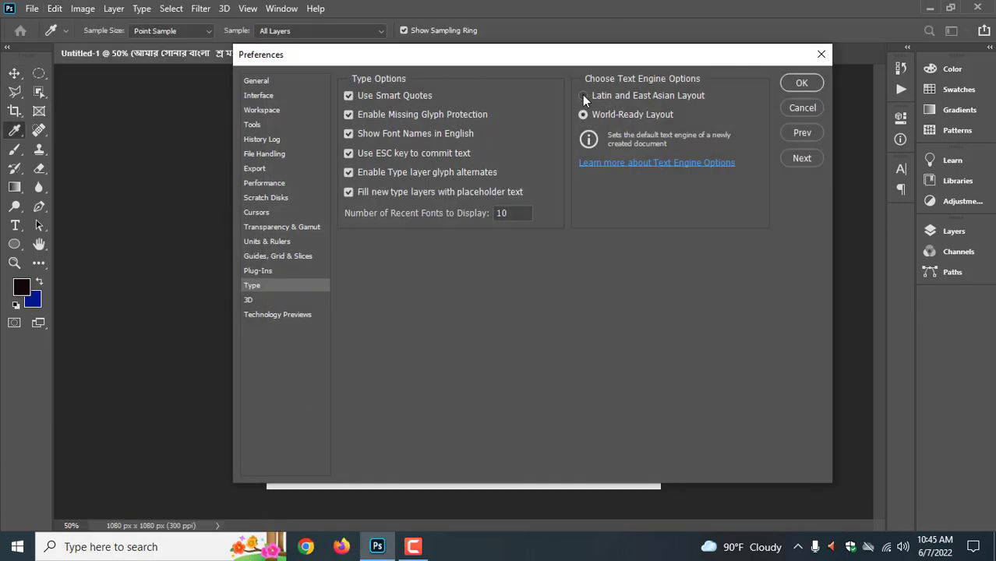
pyautogui.click(791, 81)
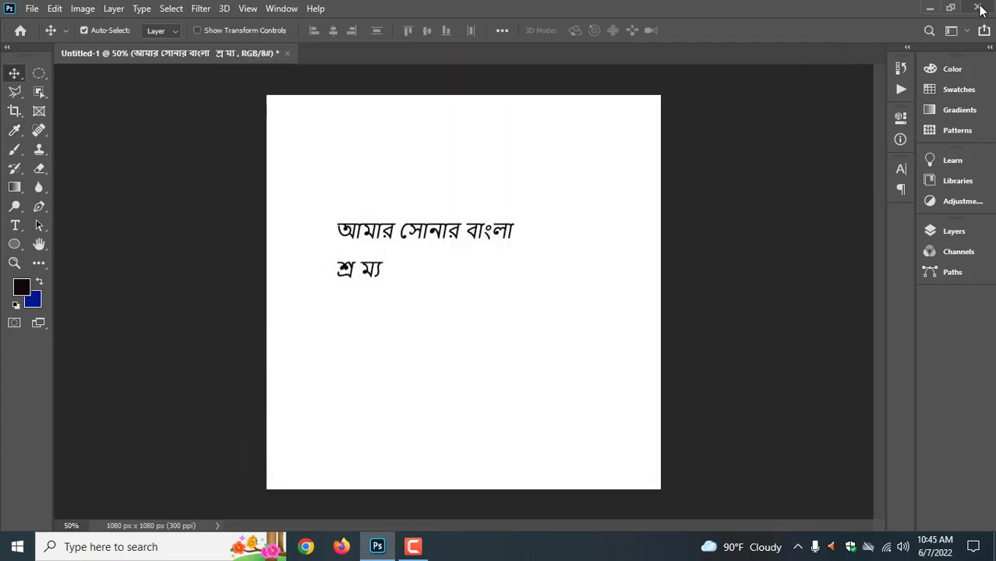